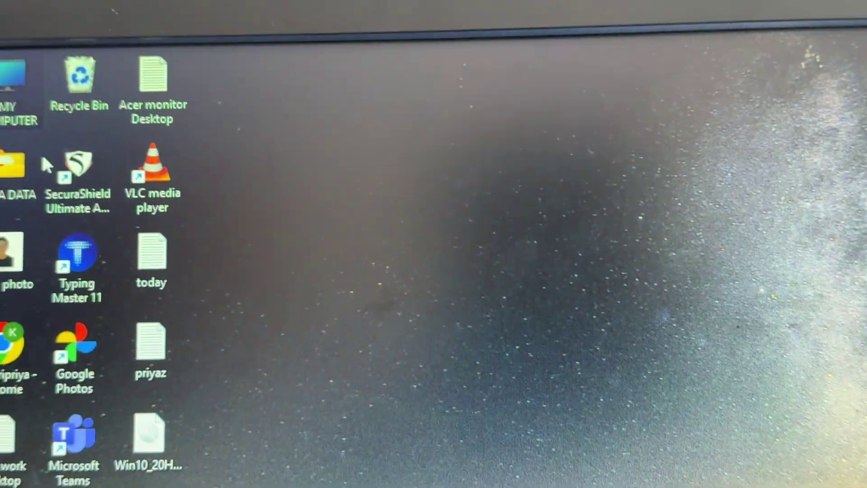
Open Computer Management from My Computer and show the Device Manager hardware list
{"action": "right_click", "coordinate": [55, 103]}
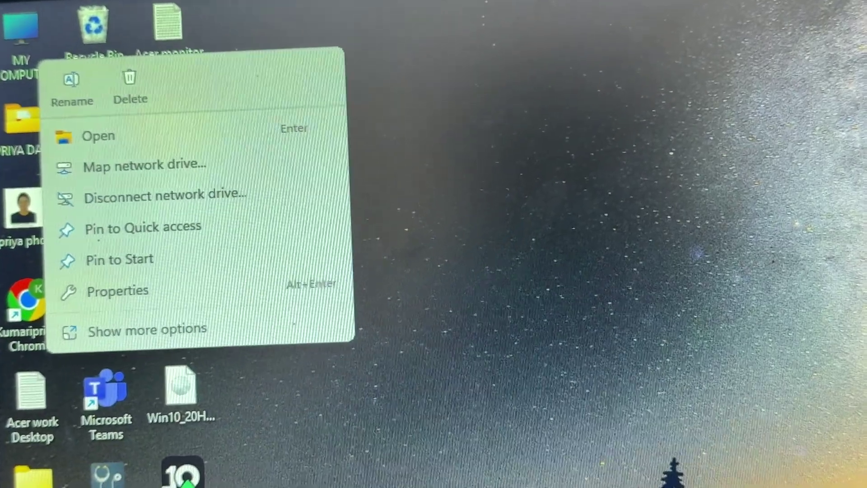
{"action": "left_click", "coordinate": [122, 306]}
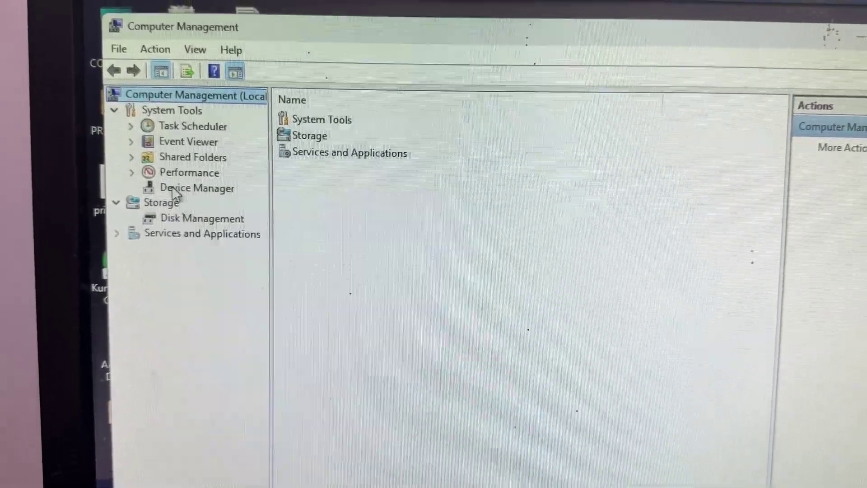
{"action": "left_click", "coordinate": [197, 188]}
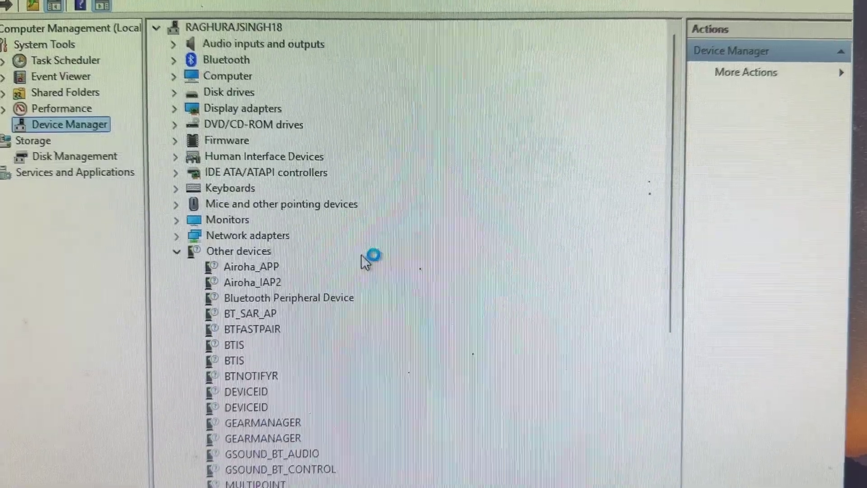
View the Keyboards category properties, then close them
{"action": "left_click", "coordinate": [198, 183]}
{"action": "right_click", "coordinate": [195, 180]}
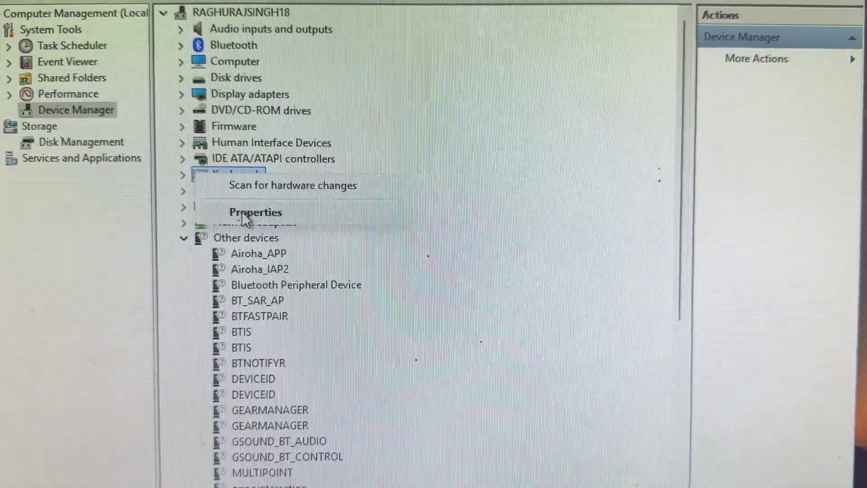
{"action": "left_click", "coordinate": [242, 211]}
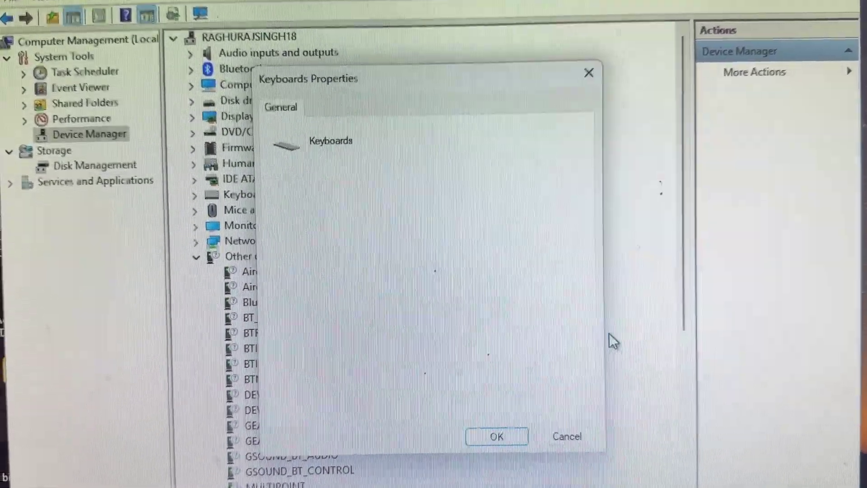
{"action": "key", "text": "Escape"}
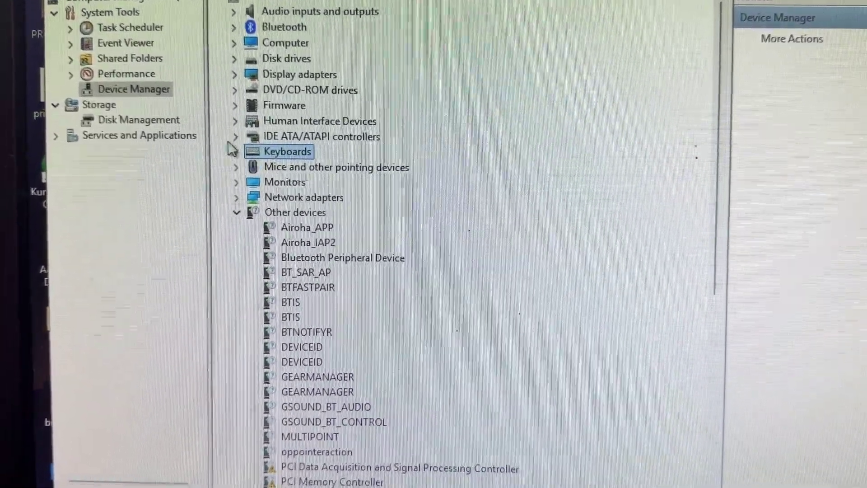
Run an automatic driver search for the first HID Keyboard Device under Keyboards
{"action": "left_click", "coordinate": [235, 149]}
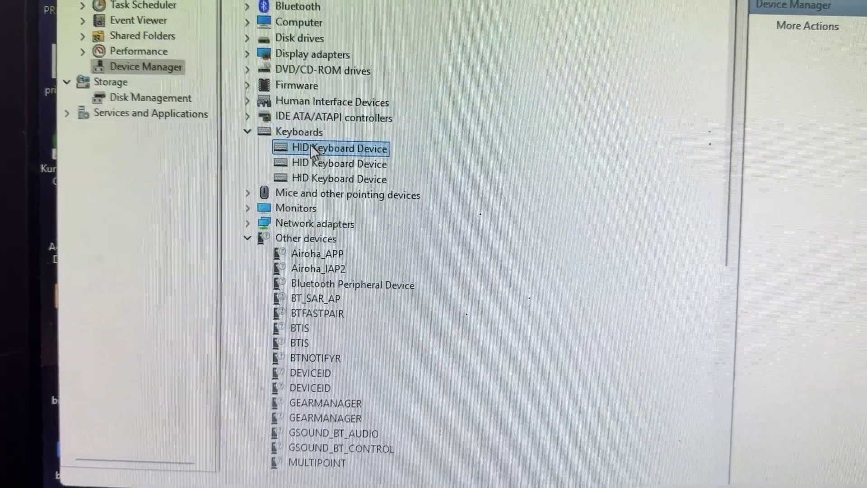
{"action": "right_click", "coordinate": [311, 146]}
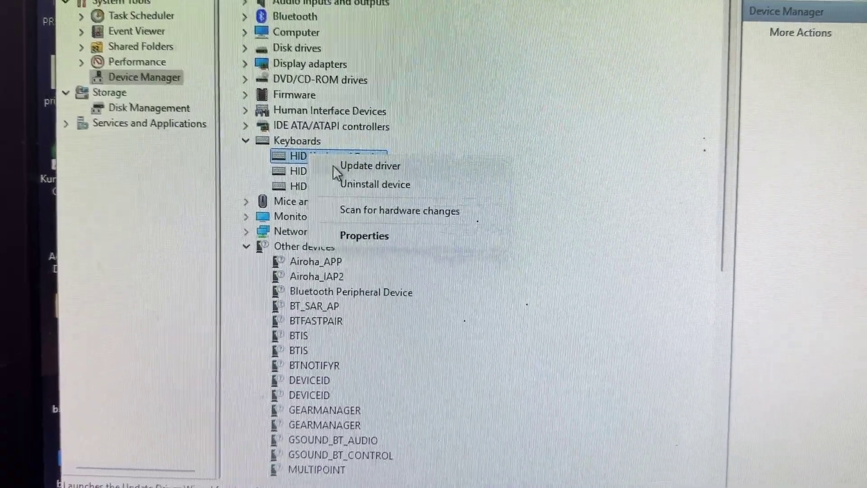
{"action": "left_click", "coordinate": [333, 162]}
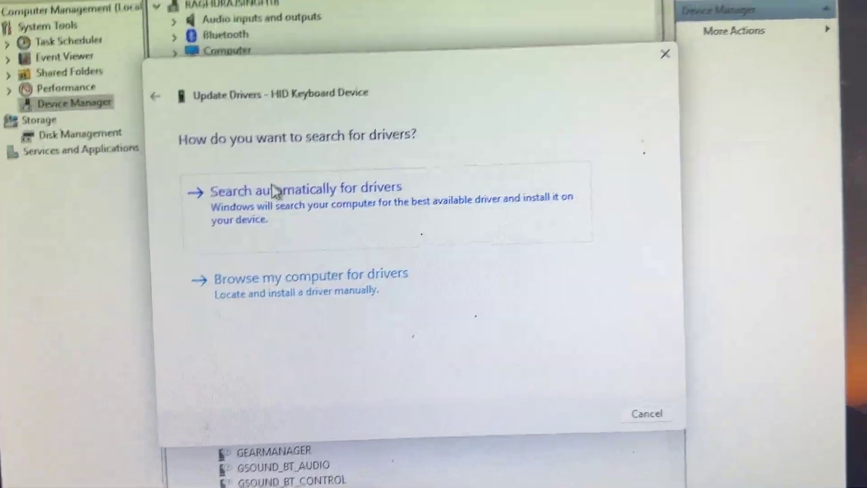
{"action": "left_click", "coordinate": [304, 170]}
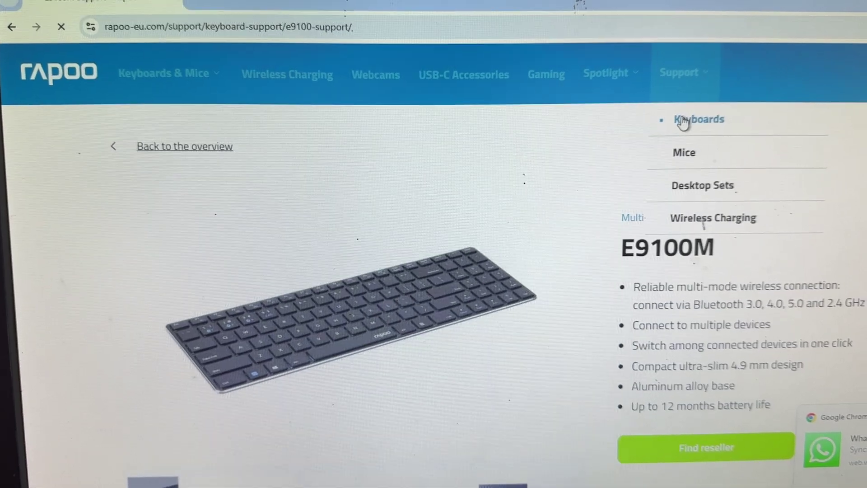
Open the E9100M product page from Rapoo's Keyboards support listing
{"action": "left_click", "coordinate": [683, 122]}
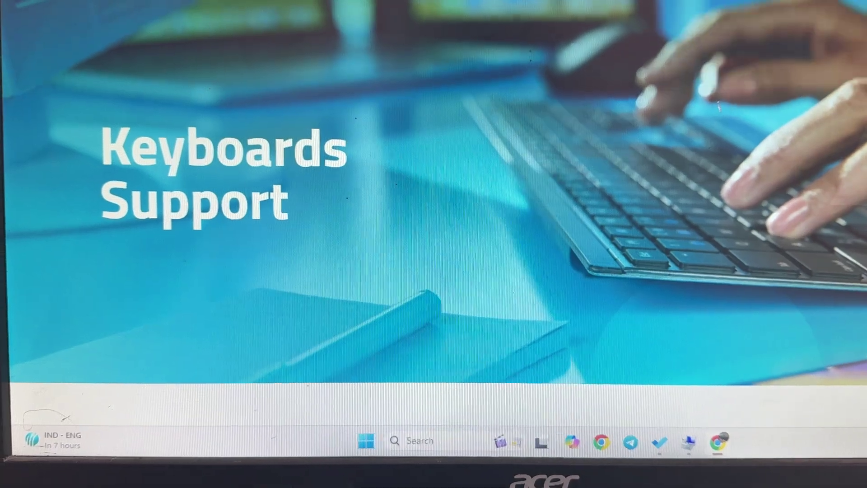
{"action": "scroll", "coordinate": [434, 237], "scroll_direction": "down", "scroll_amount": 5}
{"action": "scroll", "coordinate": [433, 238], "scroll_direction": "down", "scroll_amount": 5}
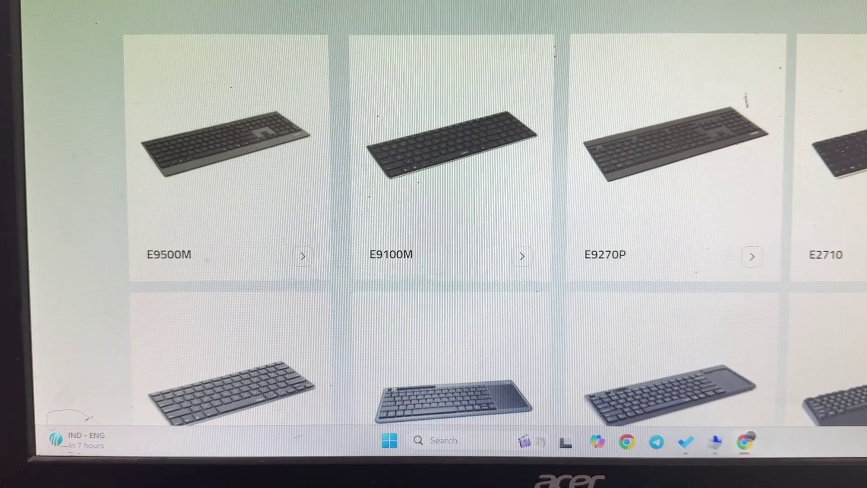
{"action": "left_click", "coordinate": [465, 180]}
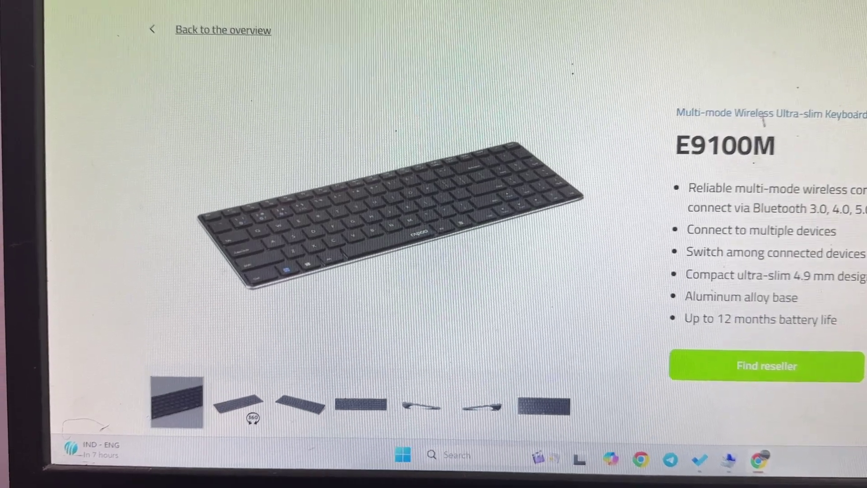
{"action": "scroll", "coordinate": [764, 117], "scroll_direction": "down", "scroll_amount": 5}
{"action": "scroll", "coordinate": [764, 117], "scroll_direction": "down", "scroll_amount": 3}
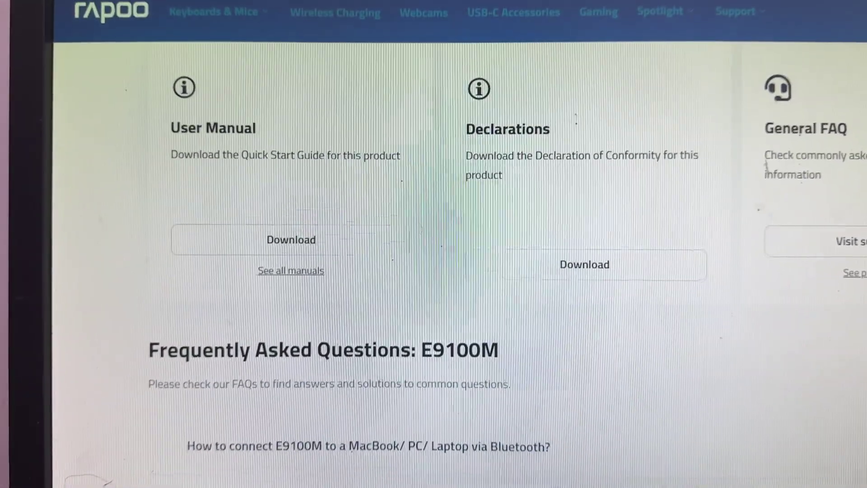
{"action": "scroll", "coordinate": [759, 182], "scroll_direction": "up", "scroll_amount": 8}
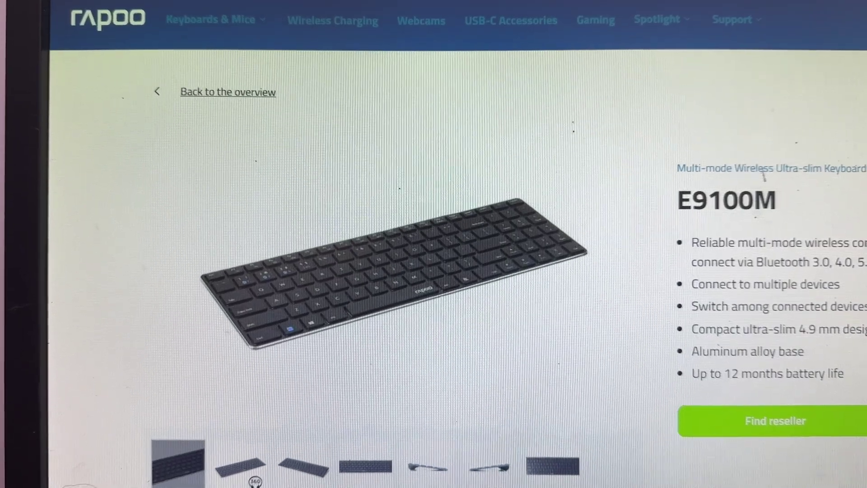
{"action": "scroll", "coordinate": [765, 175], "scroll_direction": "down", "scroll_amount": 8}
{"action": "scroll", "coordinate": [759, 161], "scroll_direction": "down", "scroll_amount": 3}
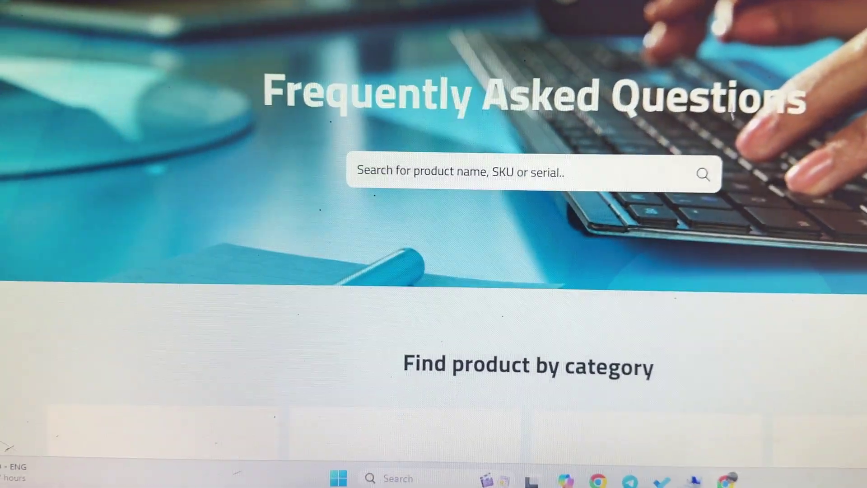
{"action": "scroll", "coordinate": [761, 97], "scroll_direction": "down", "scroll_amount": 5}
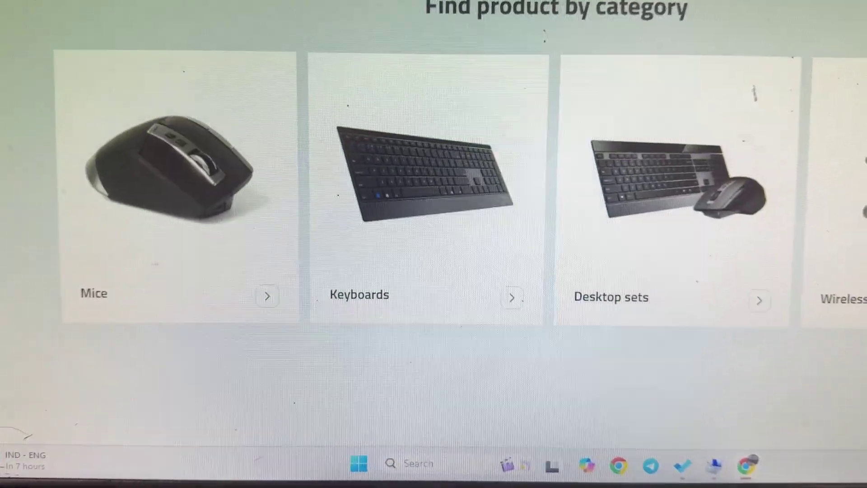
{"action": "scroll", "coordinate": [760, 97], "scroll_direction": "down", "scroll_amount": 3}
{"action": "scroll", "coordinate": [752, 101], "scroll_direction": "down", "scroll_amount": 3}
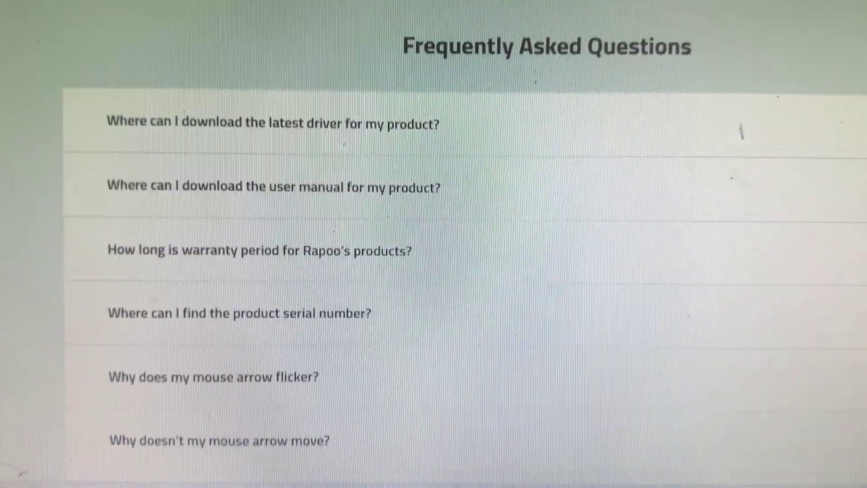
{"action": "scroll", "coordinate": [742, 129], "scroll_direction": "down", "scroll_amount": 2}
{"action": "scroll", "coordinate": [736, 153], "scroll_direction": "down", "scroll_amount": 5}
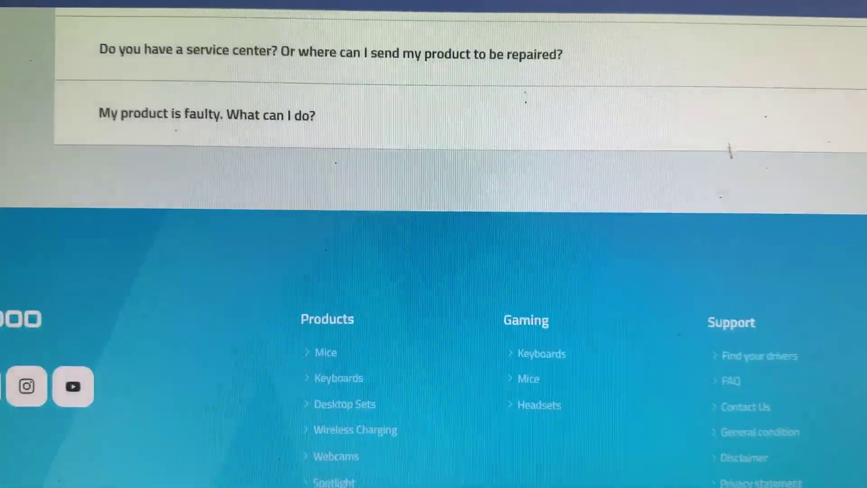
{"action": "scroll", "coordinate": [732, 144], "scroll_direction": "up", "scroll_amount": 5}
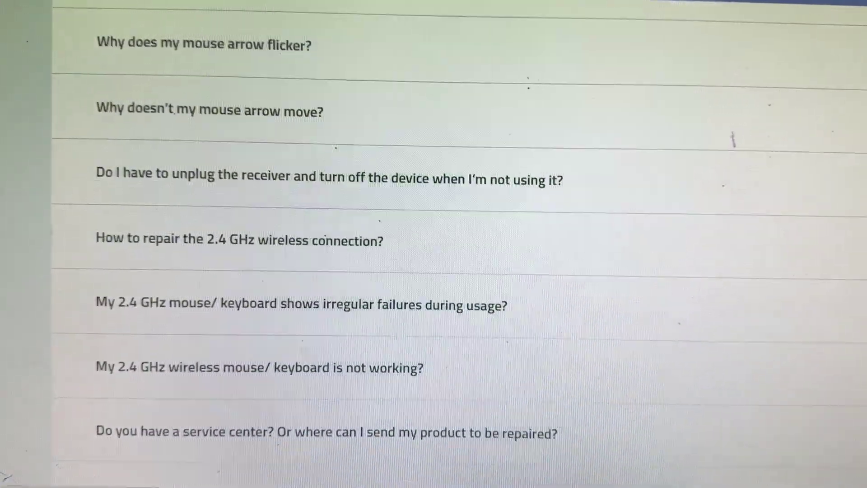
{"action": "scroll", "coordinate": [730, 117], "scroll_direction": "up", "scroll_amount": 6}
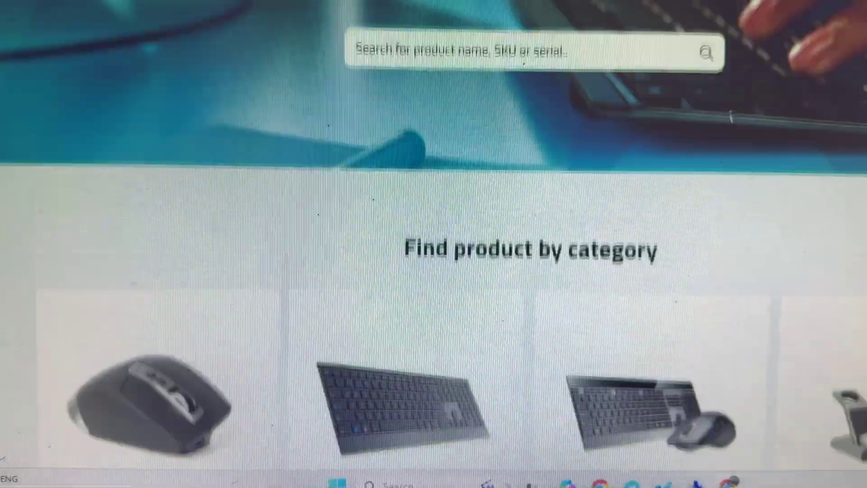